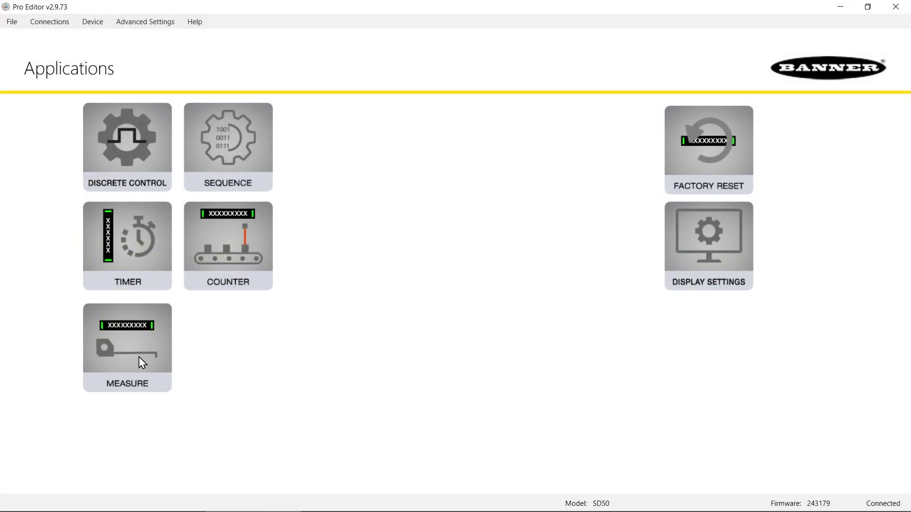
pyautogui.click(132, 351)
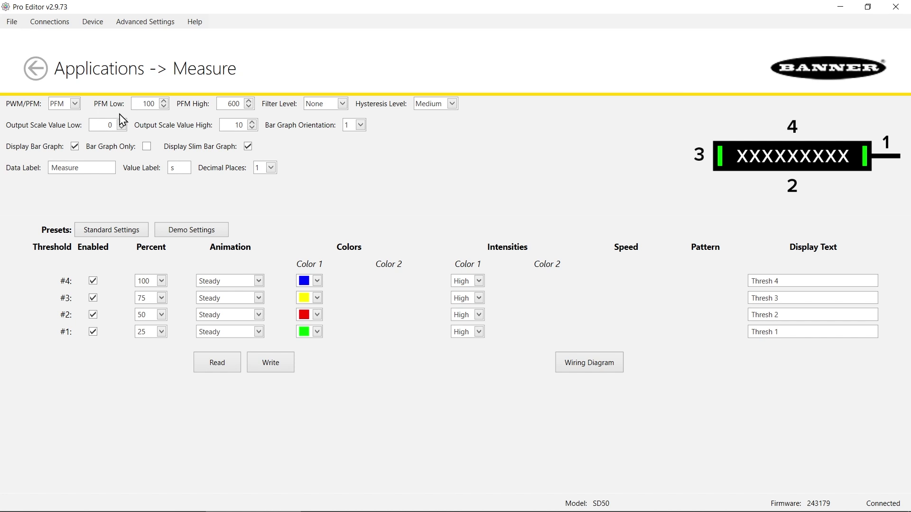
# - Set the output scale to 50–1000 and choose Bar Graph Orientation 3
pyautogui.doubleClick(105, 125)
pyautogui.click(361, 125)
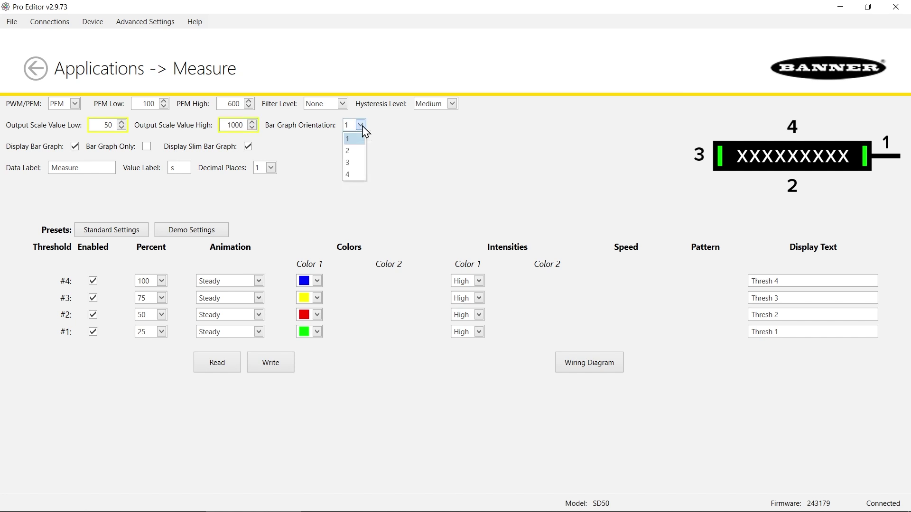
pyautogui.click(359, 163)
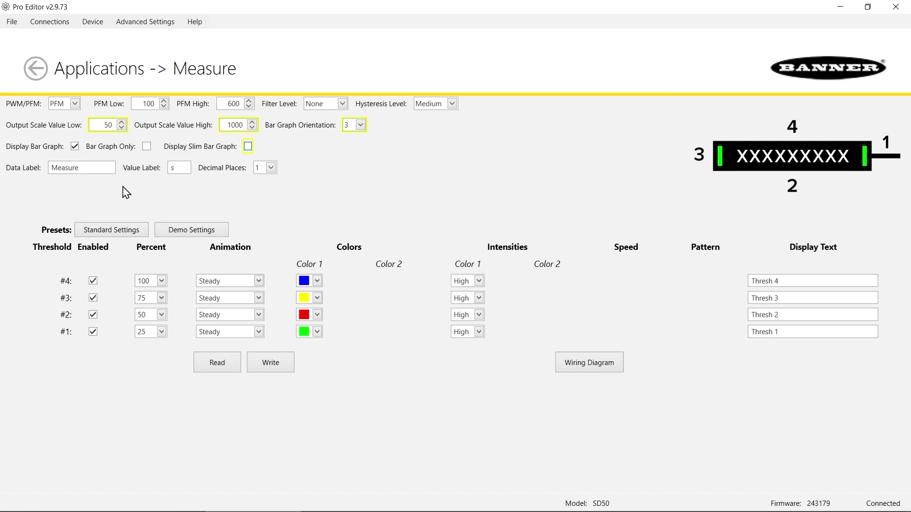
# - Enter Data Label 'Distance=' and Value Label 'mm', and set 0 decimal places
pyautogui.click(86, 170)
pyautogui.write('Distance=')
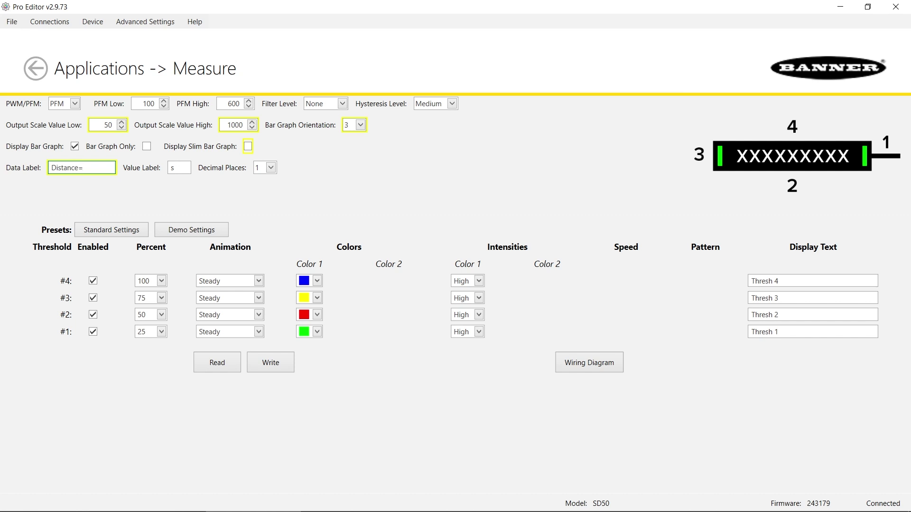
pyautogui.click(183, 167)
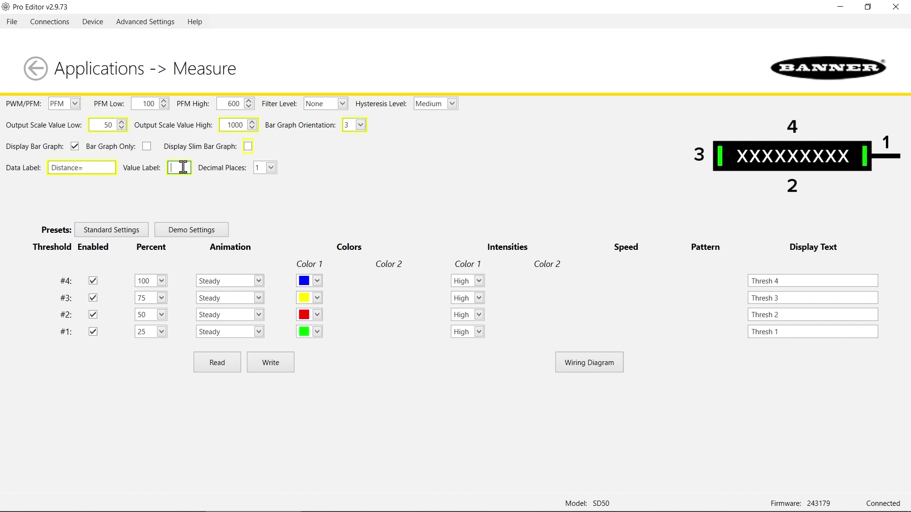
pyautogui.write('mm')
pyautogui.click(271, 168)
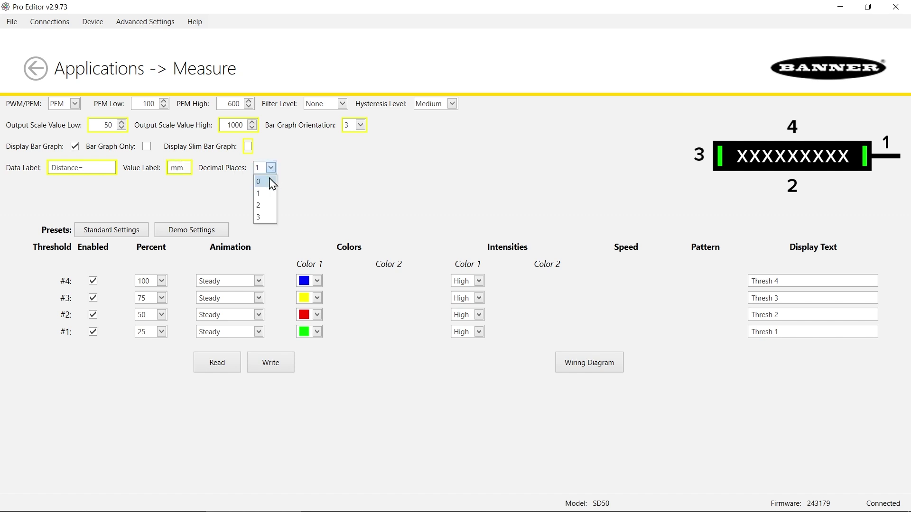
pyautogui.click(270, 181)
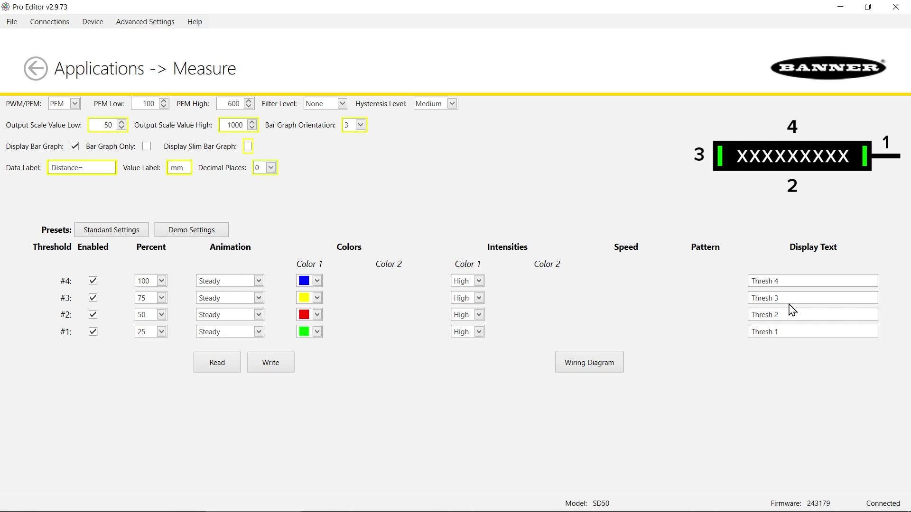
# - Clear Thresh 3's display text and relabel threshold 1 'Too Close!' and threshold 4 'Too Far!'
pyautogui.moveTo(789, 298); pyautogui.dragTo(726, 315)
pyautogui.press('BackSpace')
pyautogui.press('BackSpace')
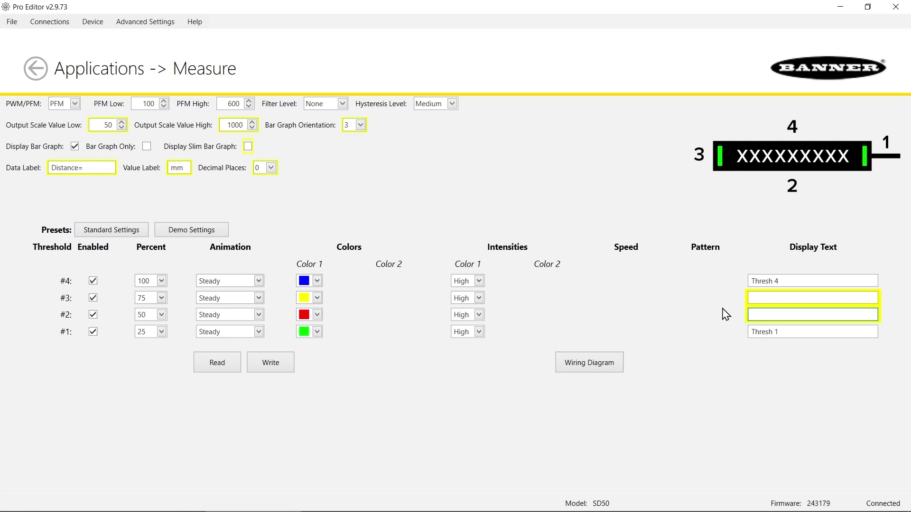
pyautogui.moveTo(787, 332); pyautogui.dragTo(723, 335)
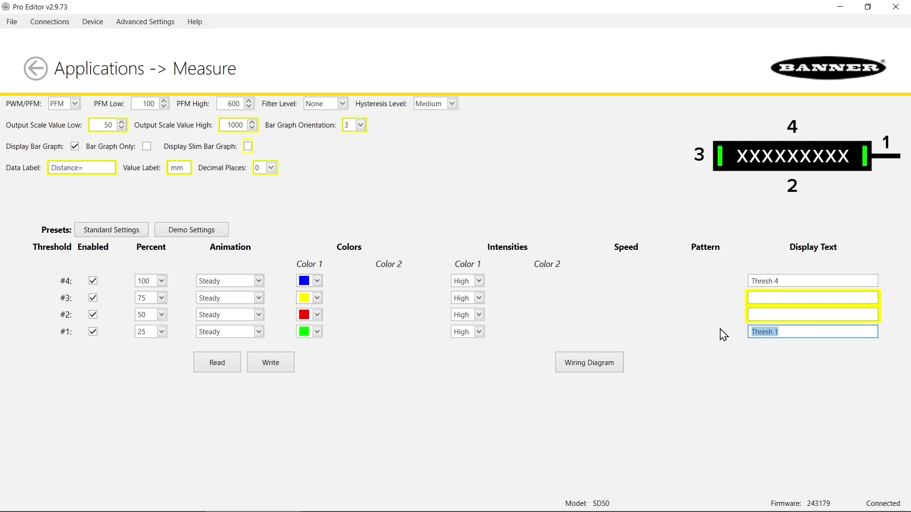
pyautogui.write('Too Close!')
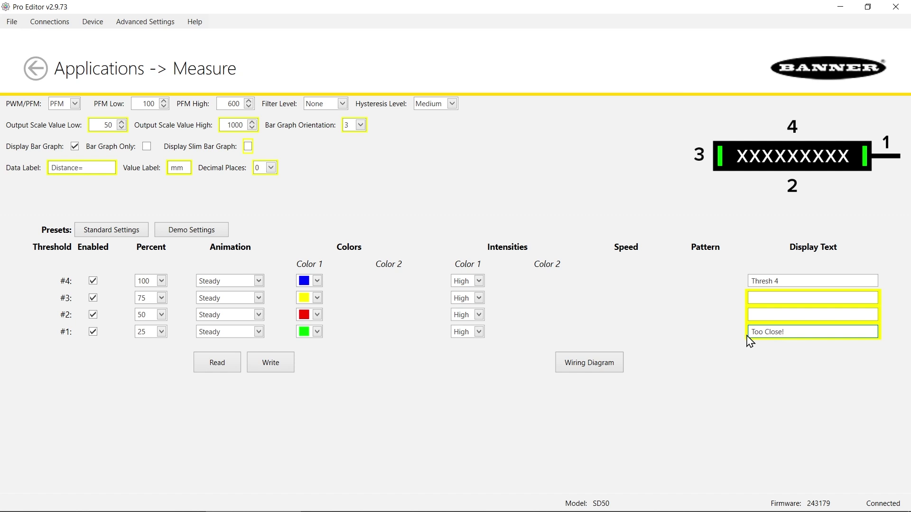
pyautogui.moveTo(787, 280); pyautogui.dragTo(689, 294)
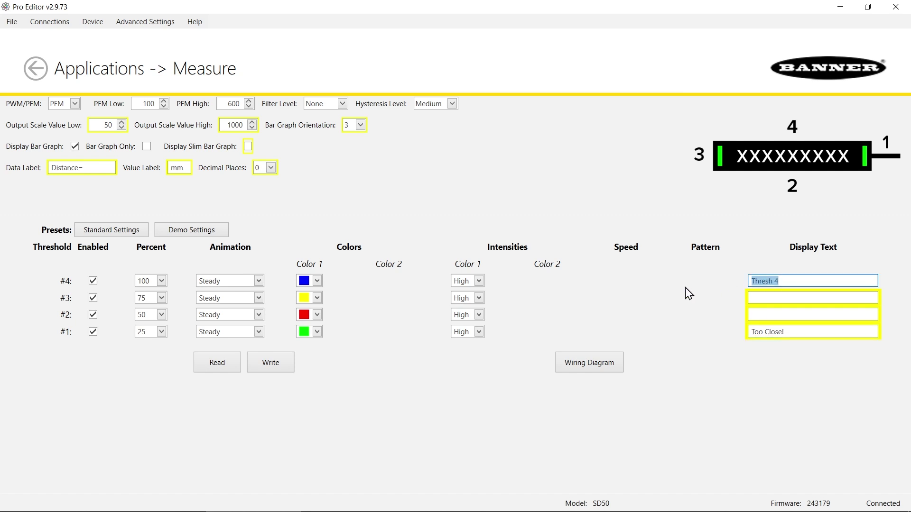
pyautogui.write('Too Far!')
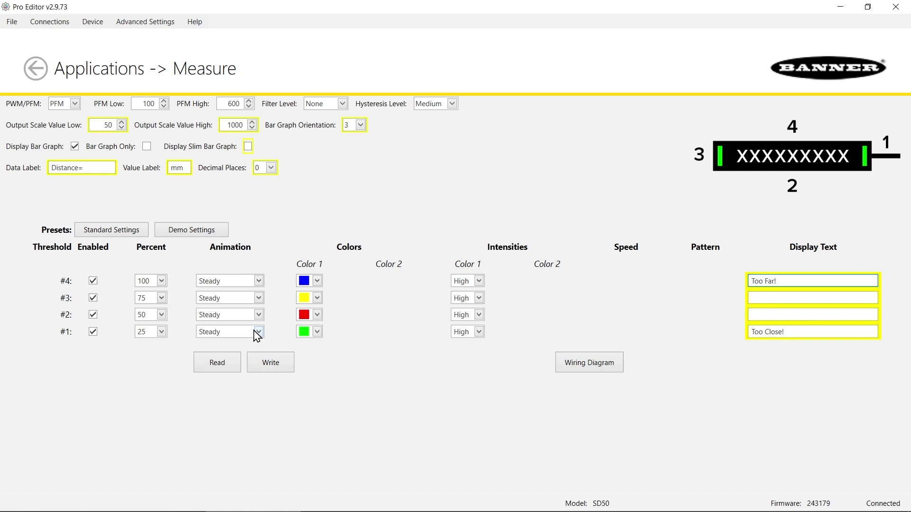
# - Set thresholds 1 and 4 to Flash animation with Color 1 red
pyautogui.click(256, 334)
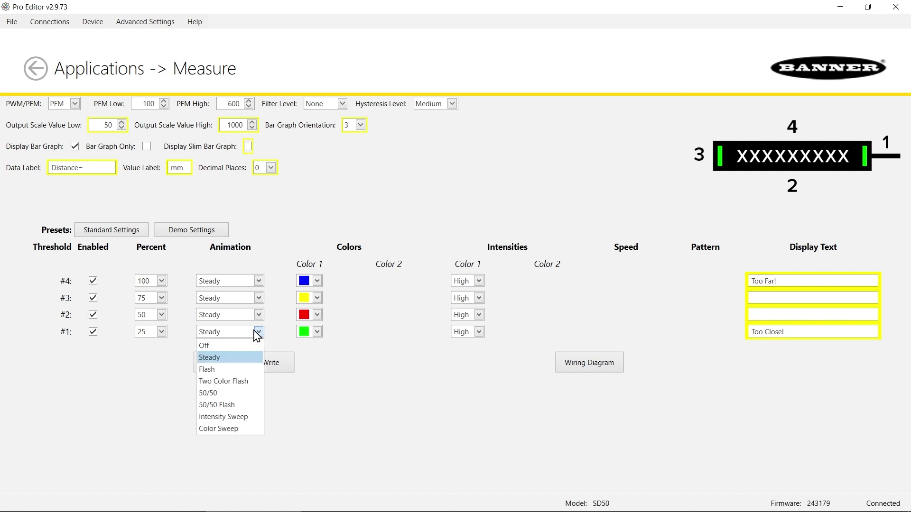
pyautogui.click(234, 369)
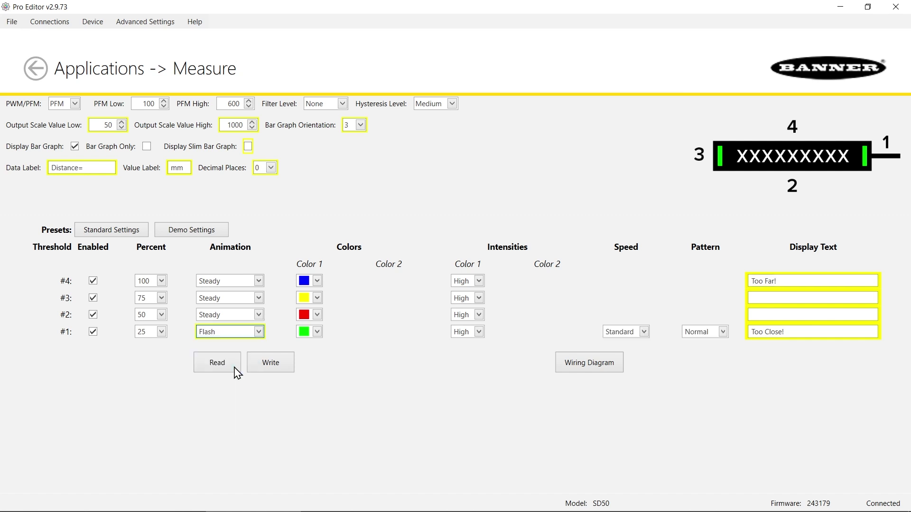
pyautogui.click(317, 332)
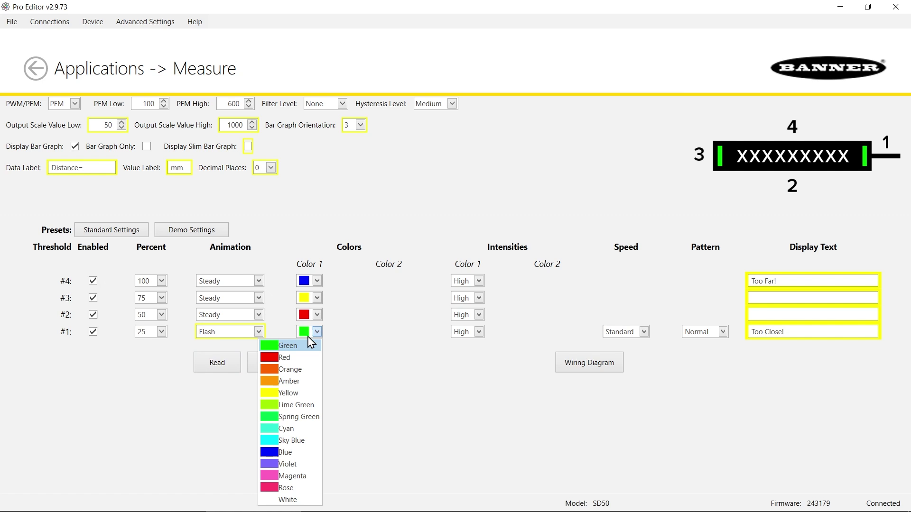
pyautogui.click(299, 358)
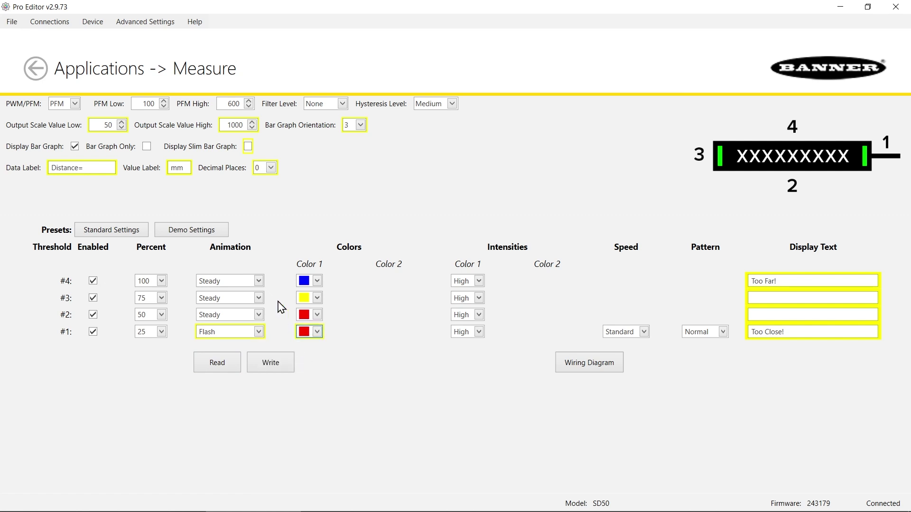
pyautogui.click(258, 282)
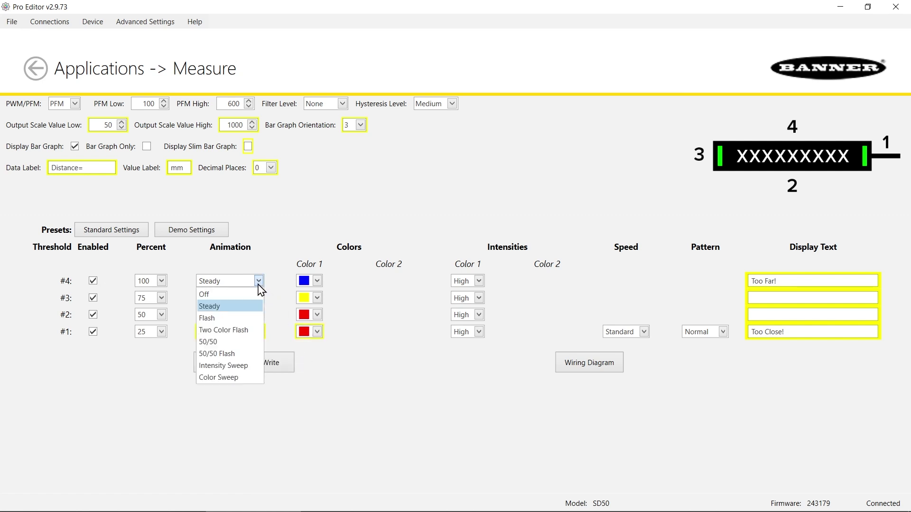
pyautogui.click(234, 317)
pyautogui.click(316, 281)
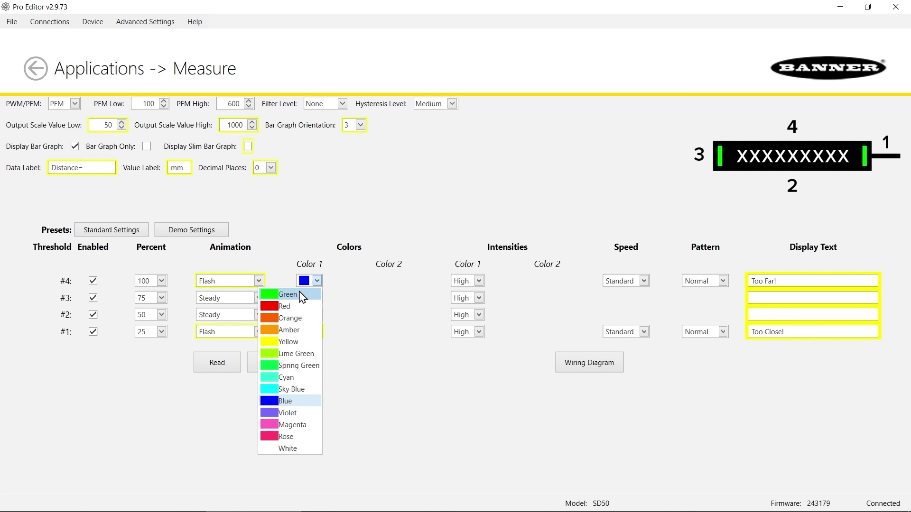
pyautogui.click(297, 307)
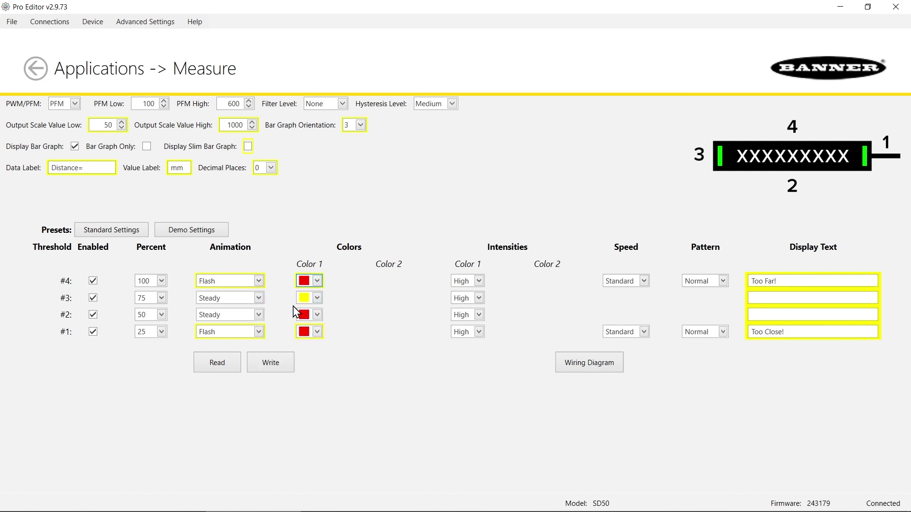
# - Set the animation of thresholds 3 and 2 to 50/50 Flash
pyautogui.click(250, 302)
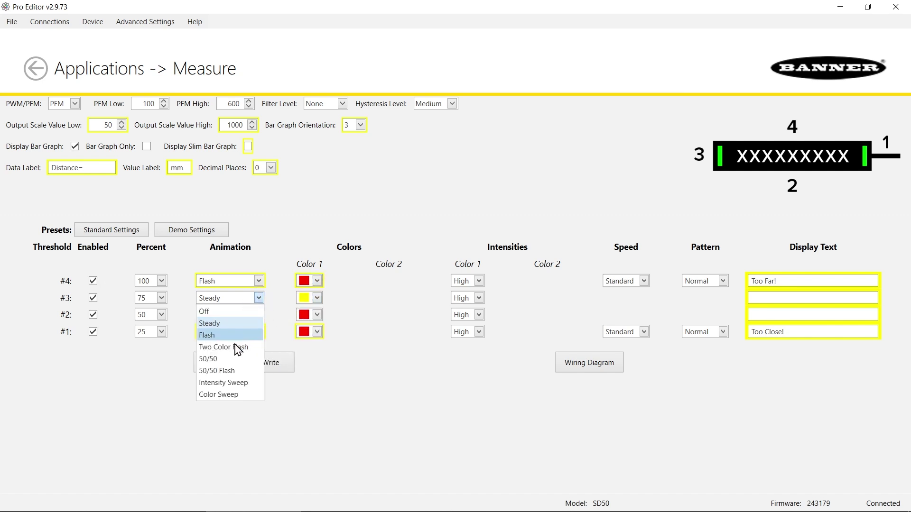
pyautogui.click(235, 375)
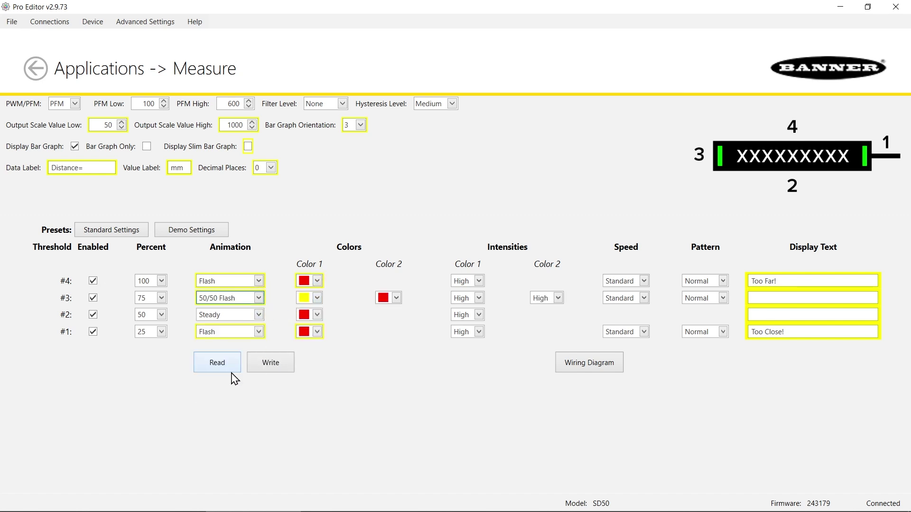
pyautogui.click(245, 317)
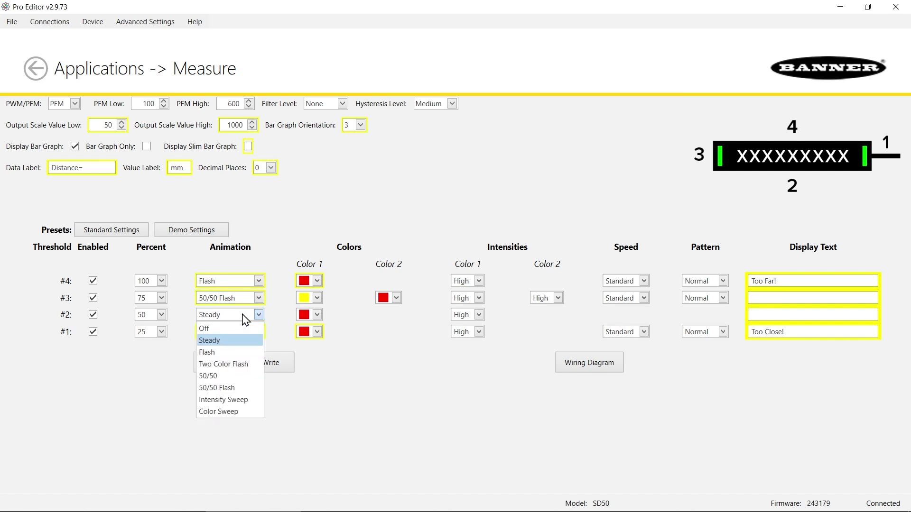
pyautogui.click(226, 388)
# - Give thresholds 2 and 3 Color 1 green and Color 2 yellow
pyautogui.click(307, 298)
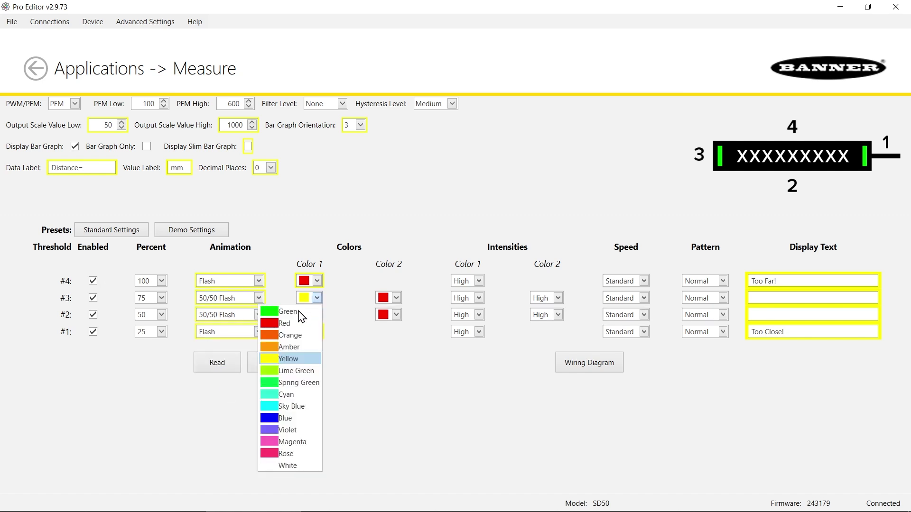
pyautogui.click(299, 311)
pyautogui.click(316, 315)
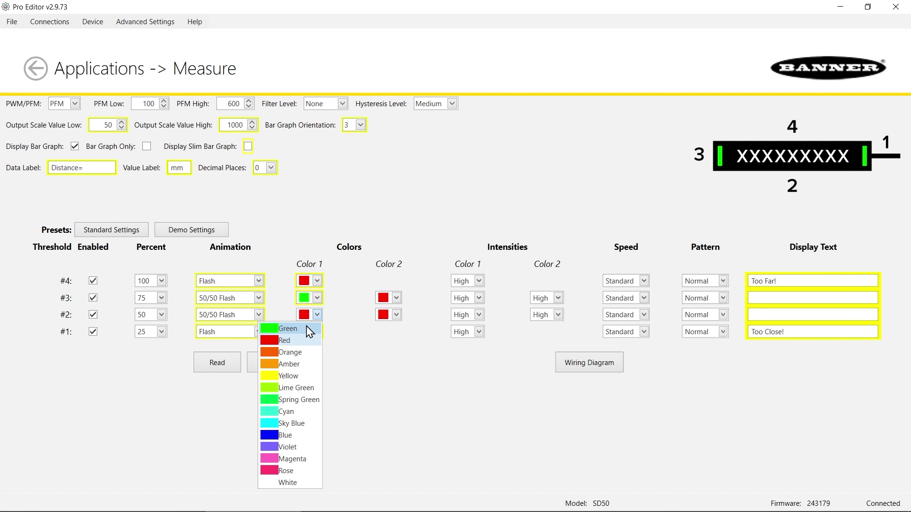
pyautogui.click(308, 330)
pyautogui.click(396, 298)
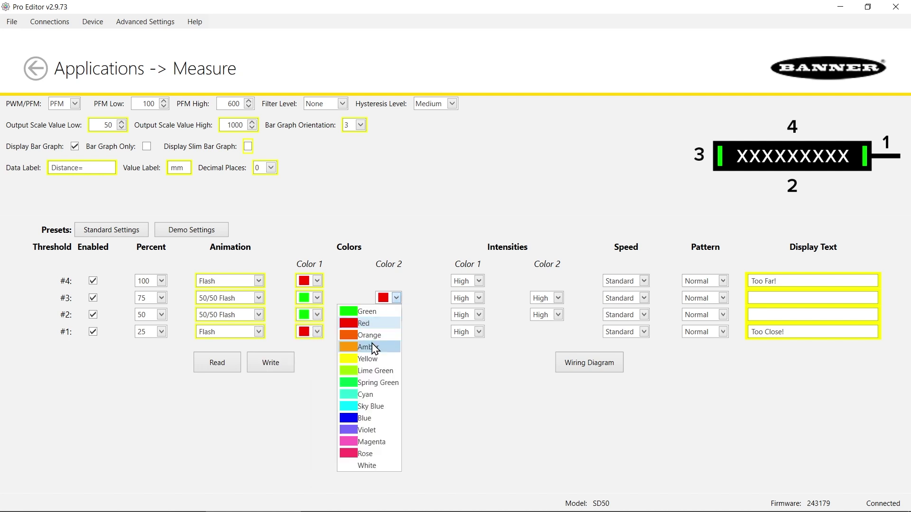
pyautogui.click(369, 359)
pyautogui.click(393, 317)
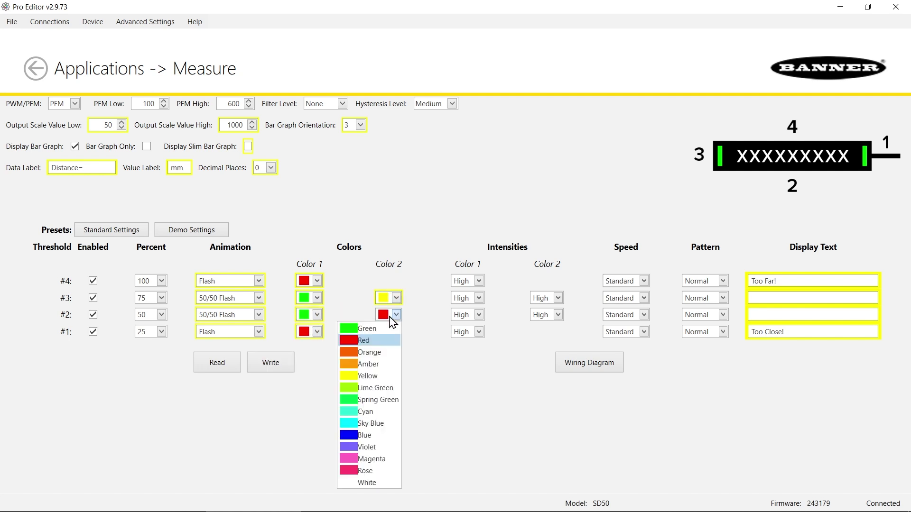
pyautogui.click(368, 377)
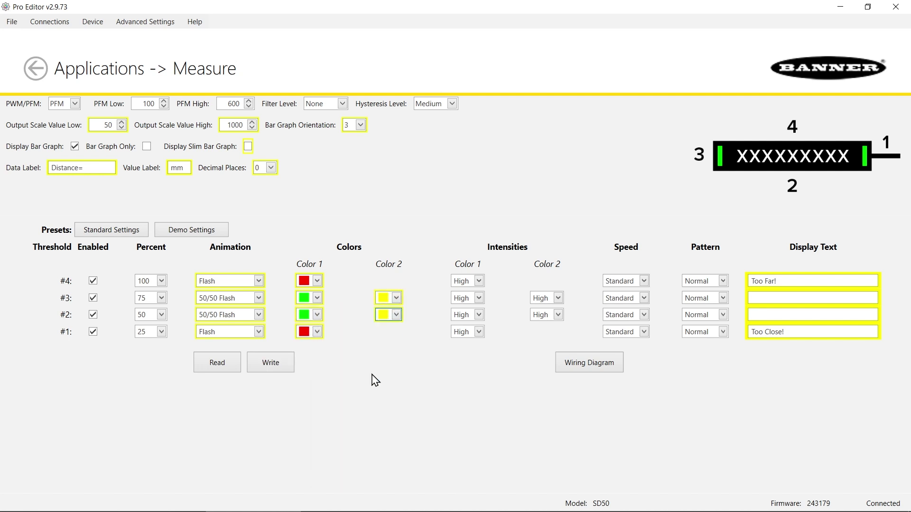
# - Write the Measure settings to the SD50 and wait for Device Write Success
pyautogui.click(280, 367)
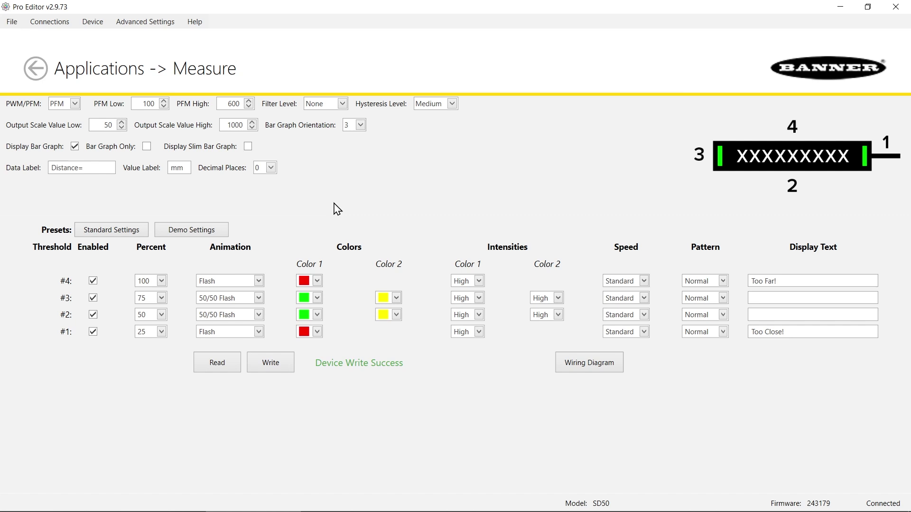